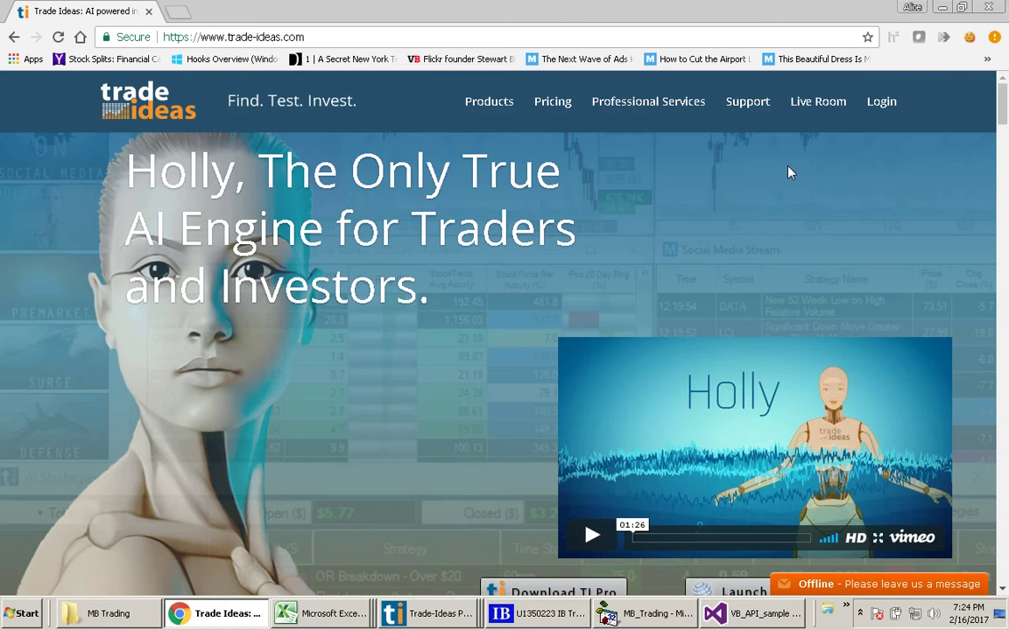
Step: Log in on trade-ideas.com and open Custom Formulas under Account Management
click(888, 105)
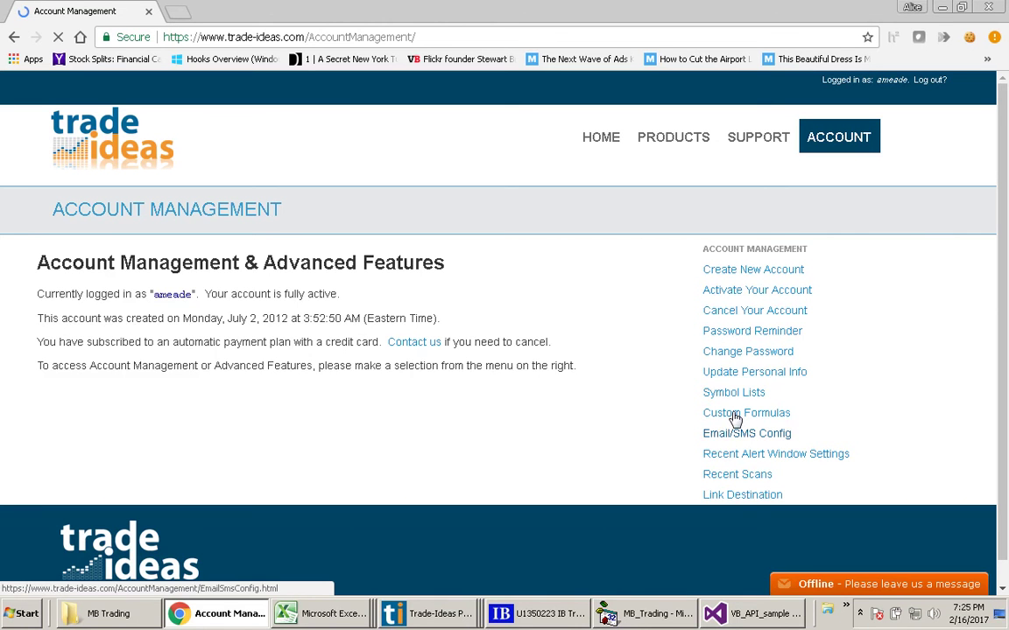
click(735, 419)
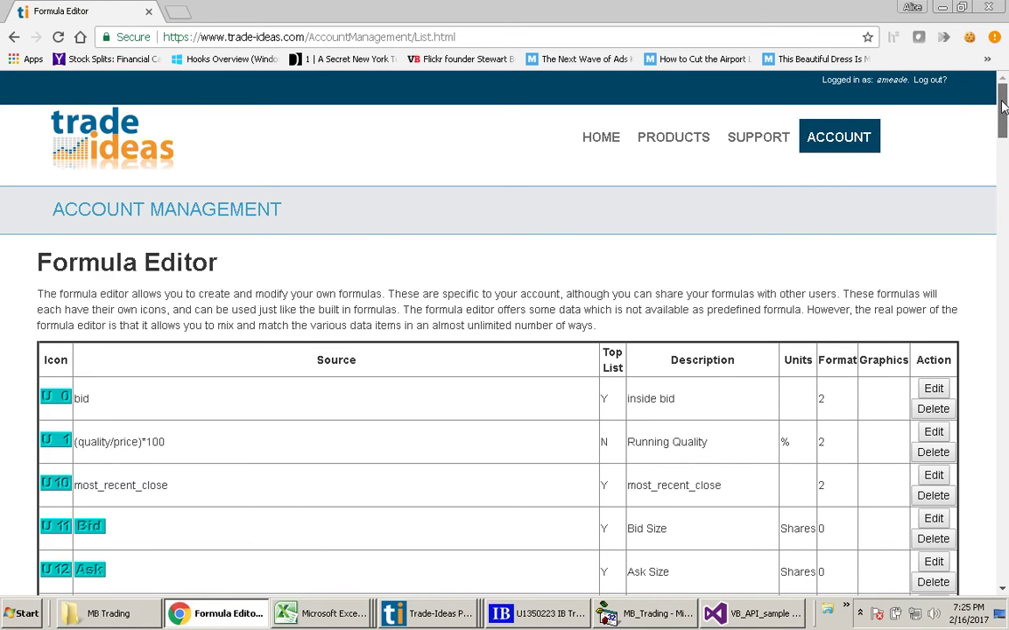
Step: Scroll the formula list past U92 to the bottom and create new formula U93
drag(1004, 106, 1007, 287)
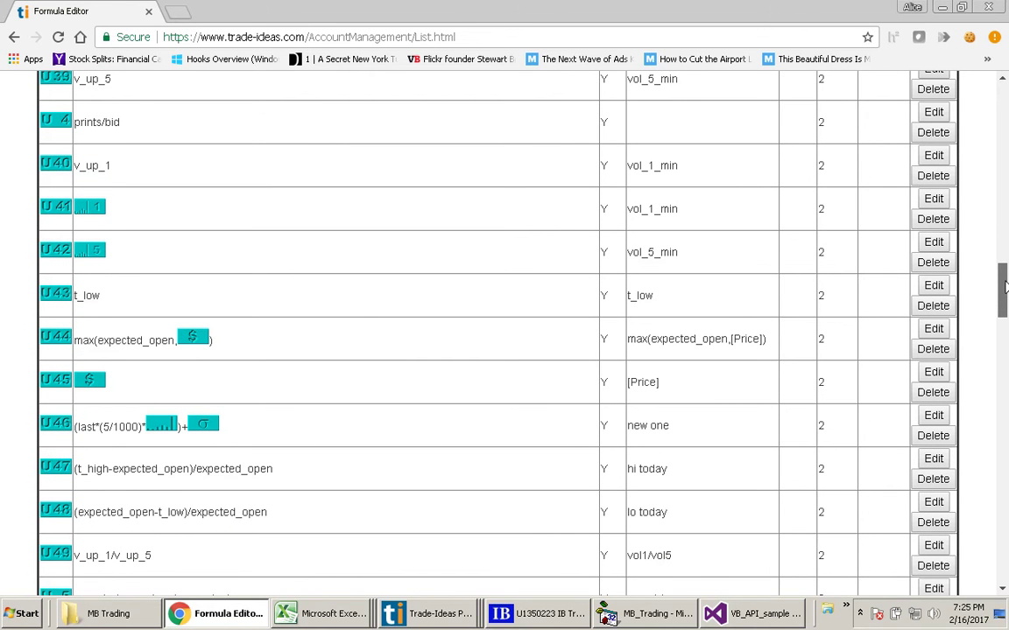
drag(1005, 286, 1006, 331)
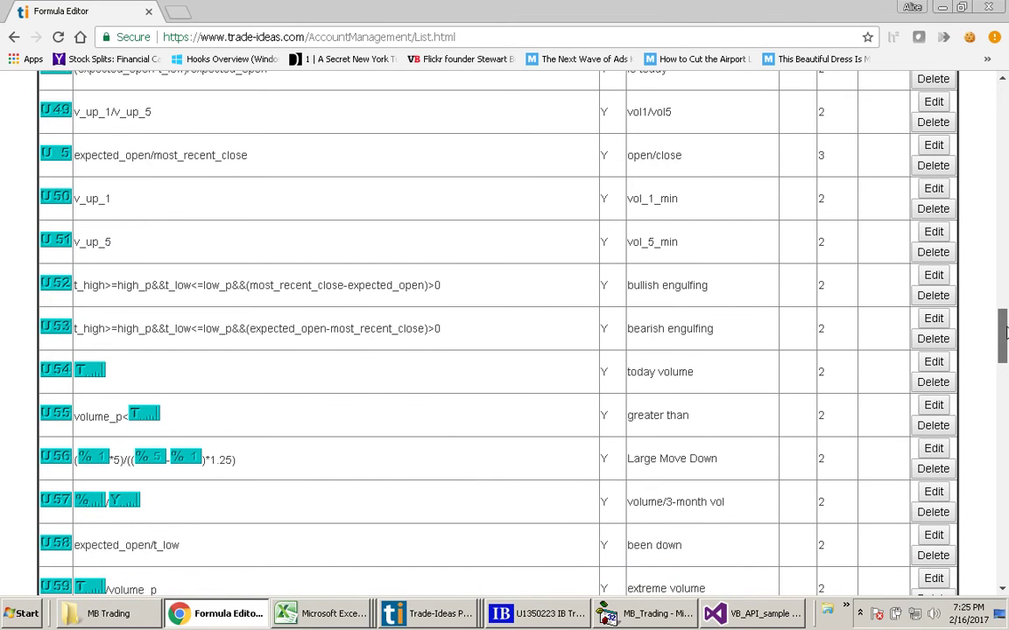
mouse_move(1006, 331)
mouse_down()
mouse_move(1005, 418)
mouse_move(1006, 337)
mouse_up()
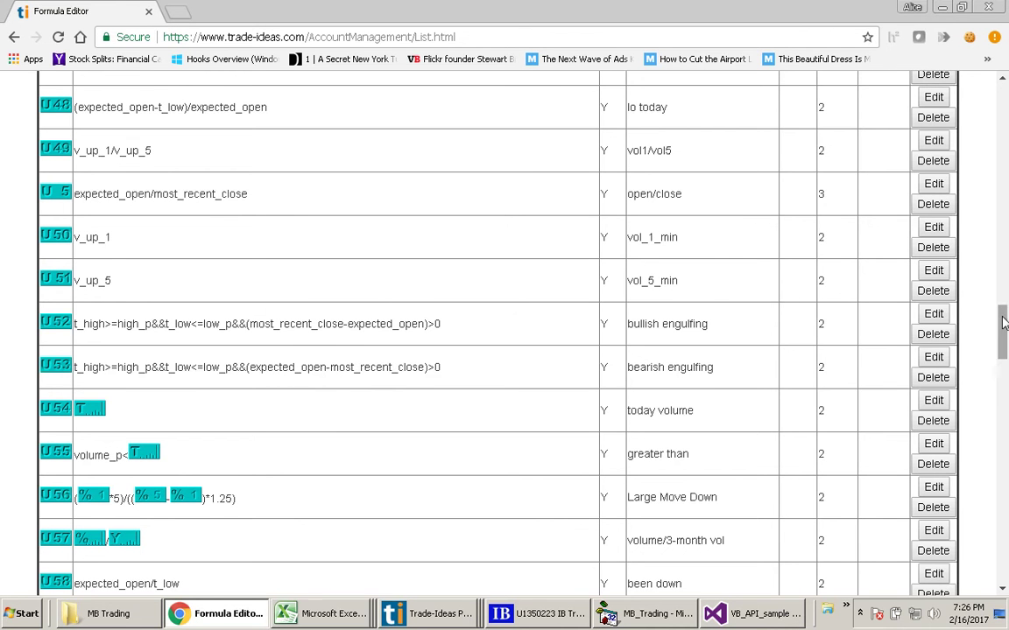
drag(1004, 322, 1005, 521)
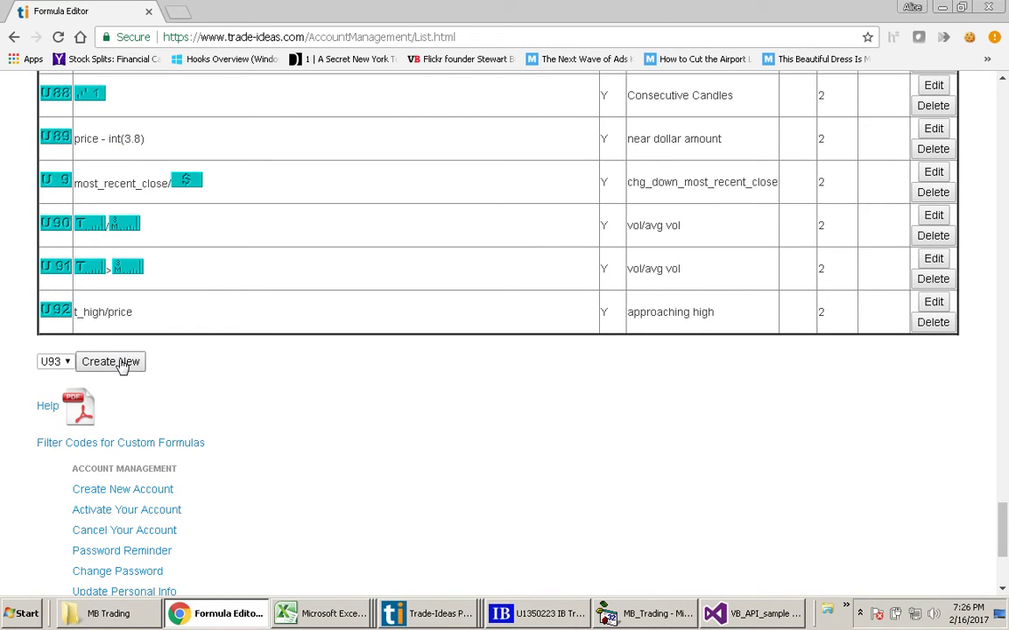
click(122, 364)
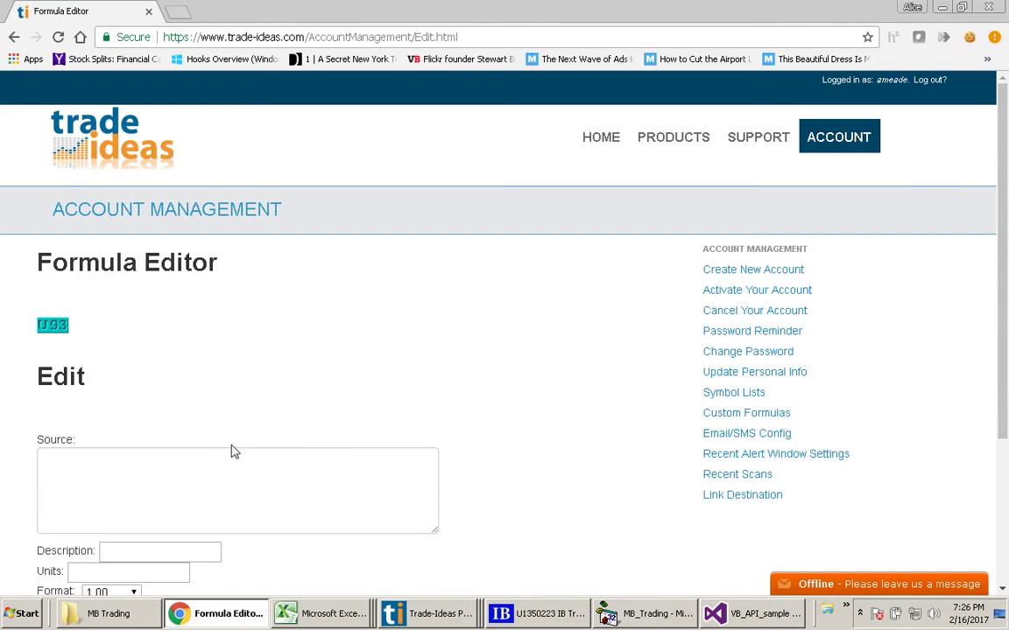
Step: Give U93 the source expected_open/most_recent_close and the description 'Opened Away'
click(184, 463)
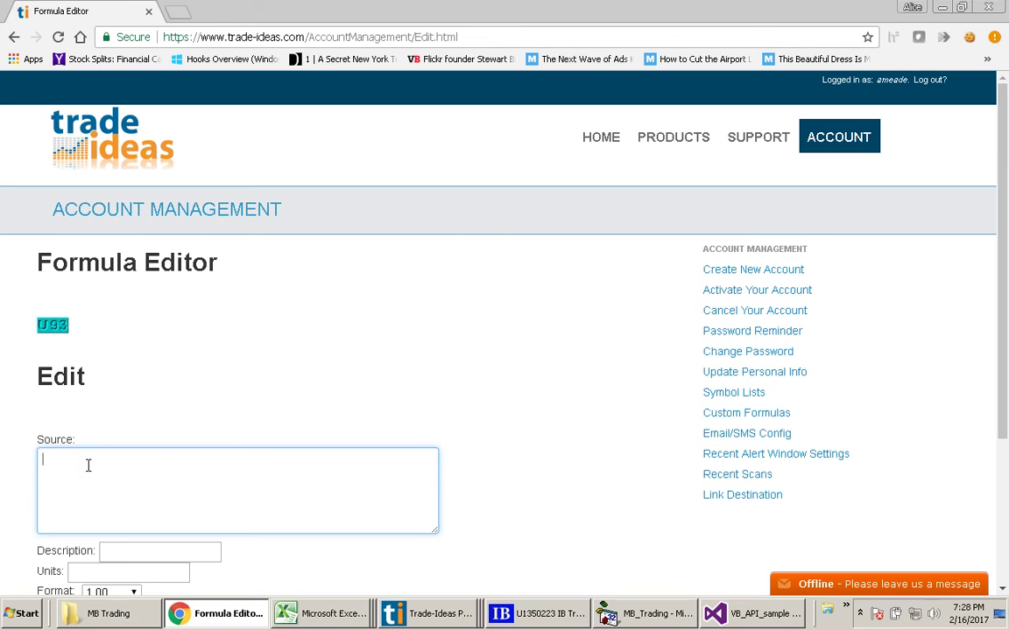
text(expected_open/most_recent_close)
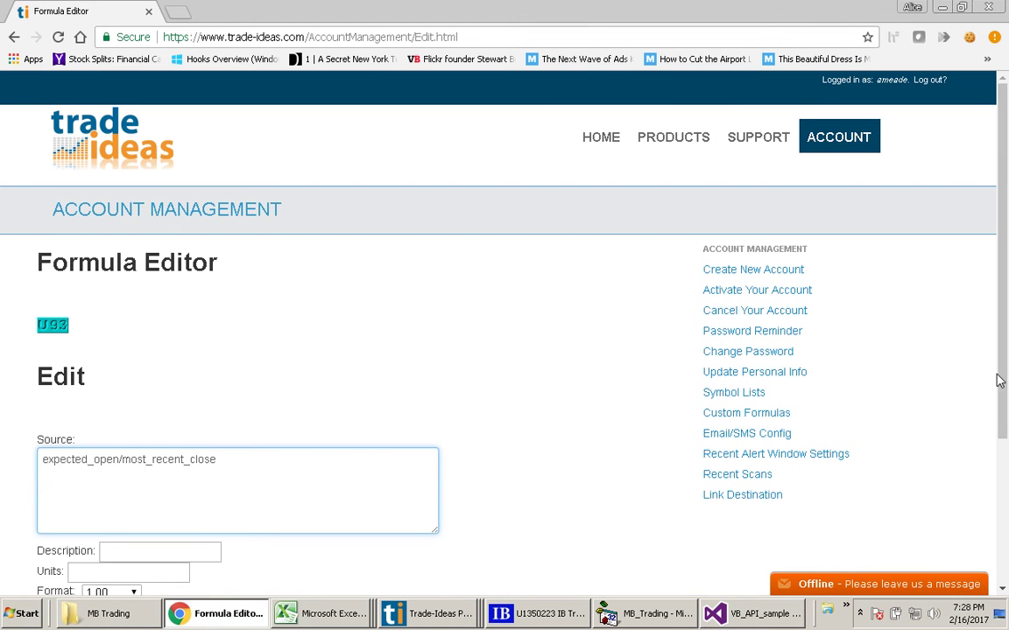
scroll(372, 532, down, 1)
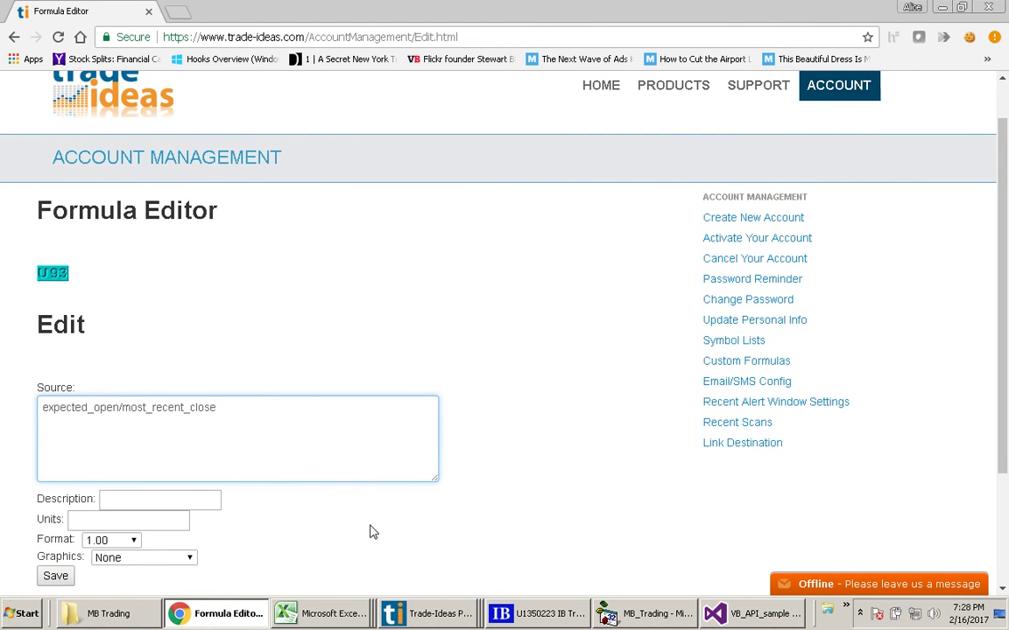
click(151, 499)
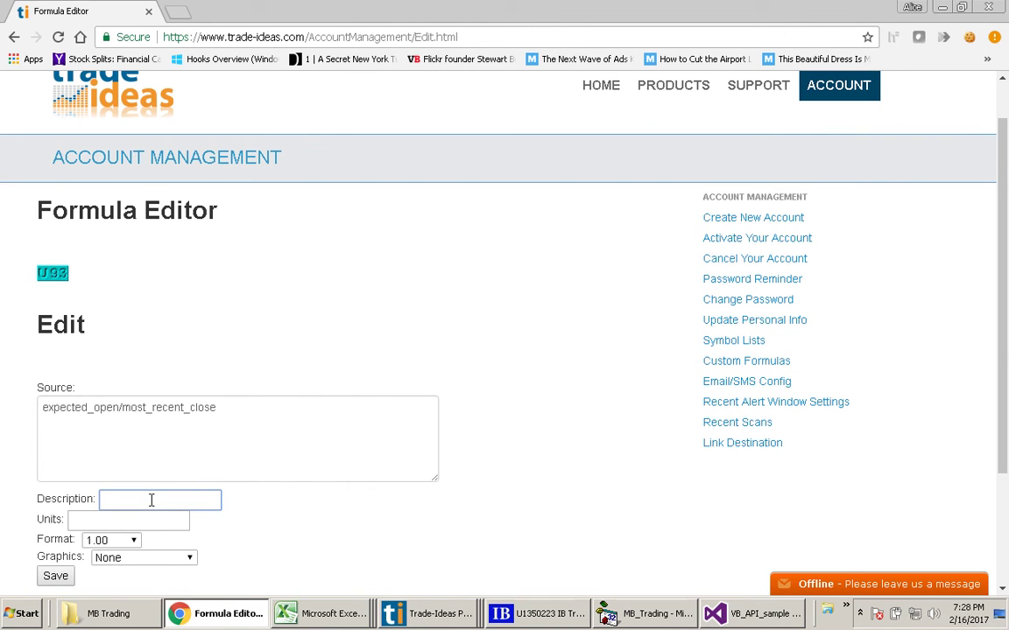
text(Opened Away)
Step: Save formula U93 and scroll the confirmation page down to its original source
click(55, 576)
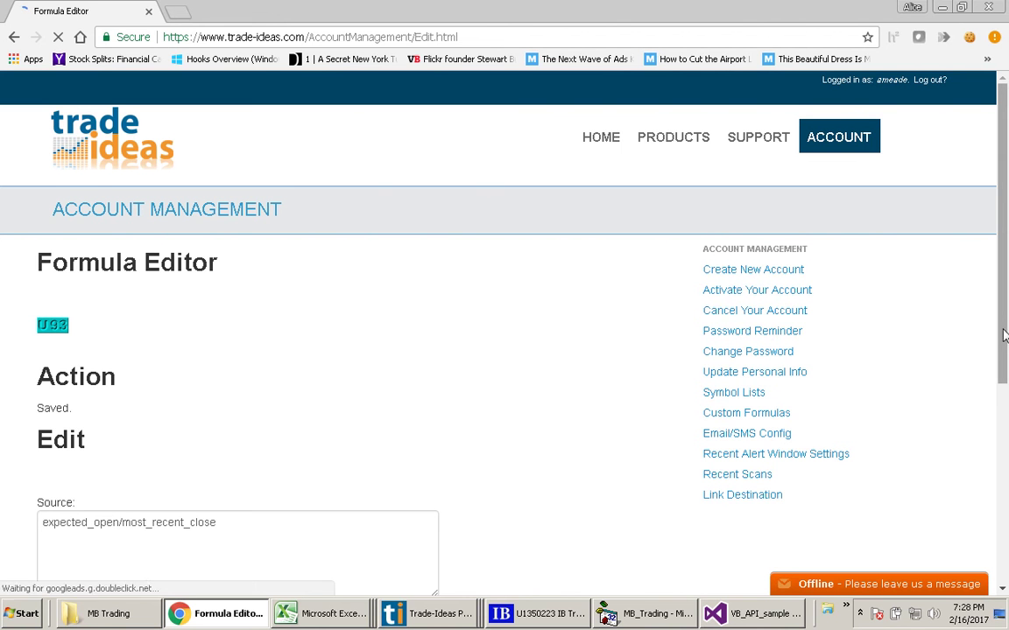
drag(1003, 331, 1005, 380)
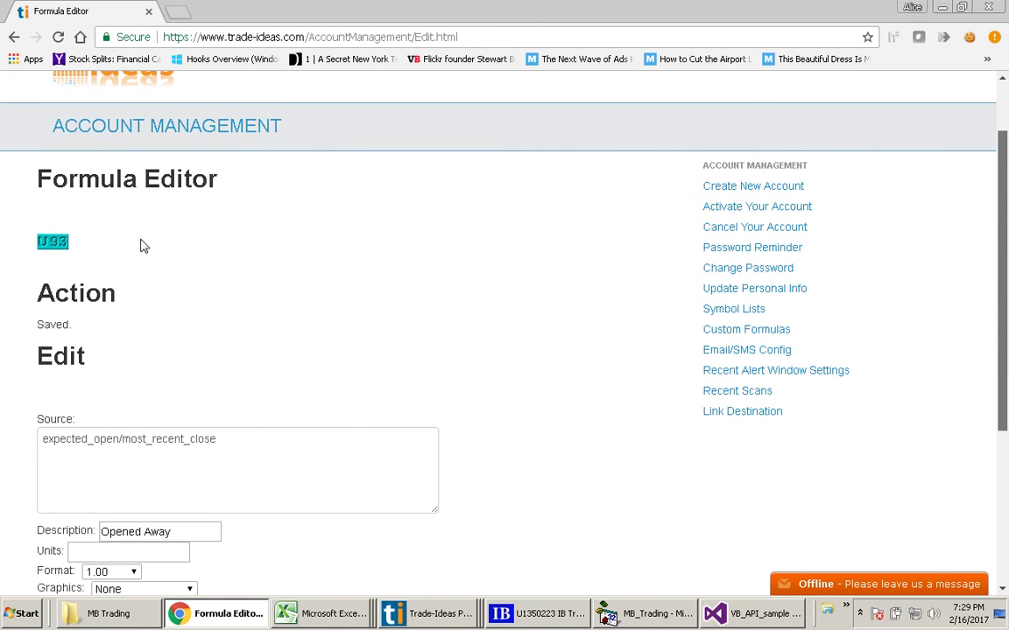
scroll(101, 254, down, 1)
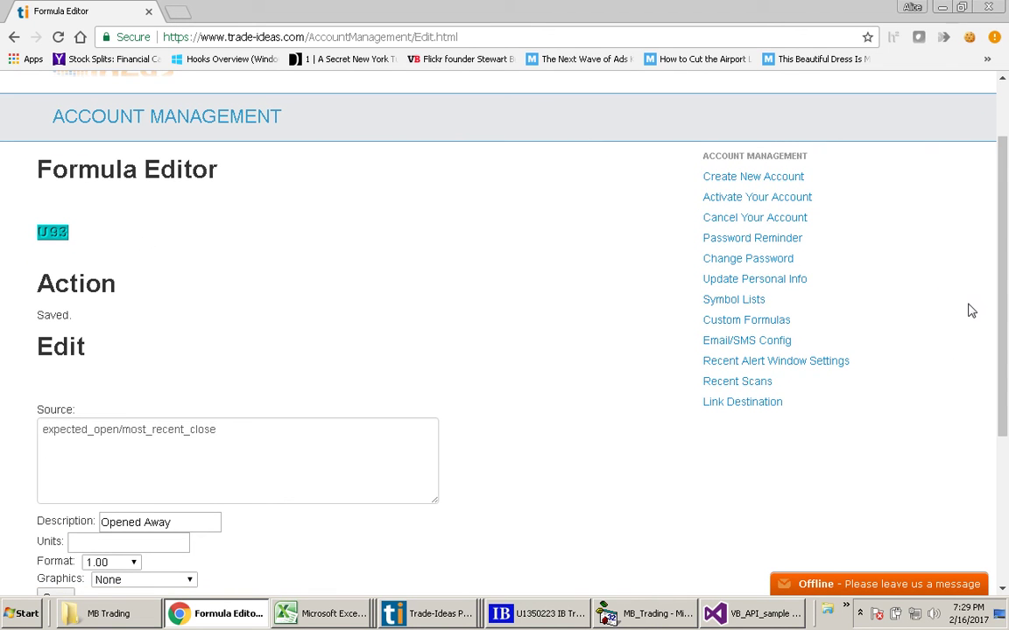
scroll(1002, 308, down, 1)
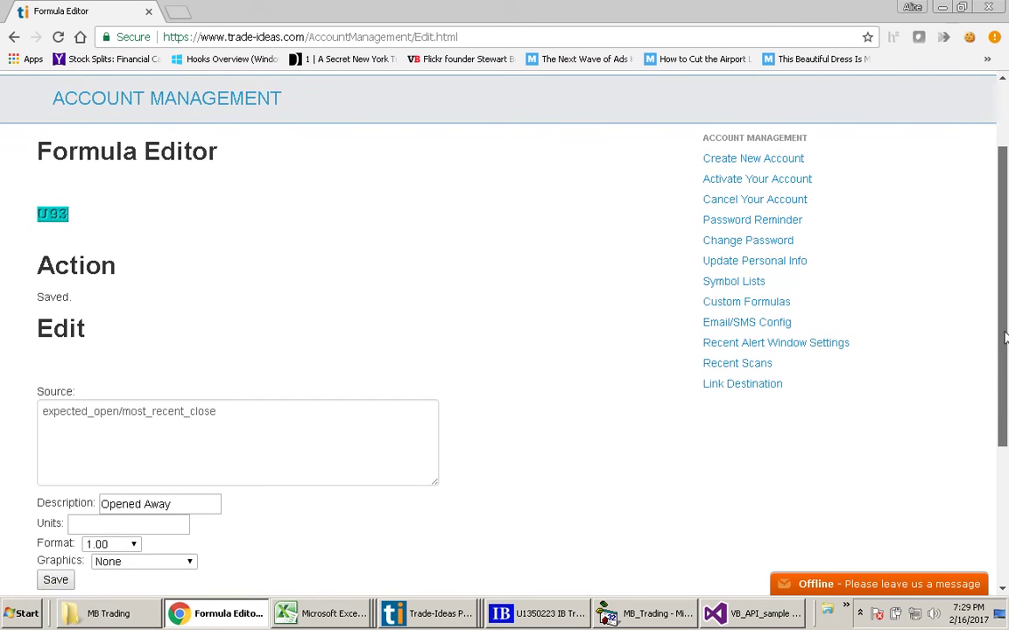
scroll(1002, 308, down, 2)
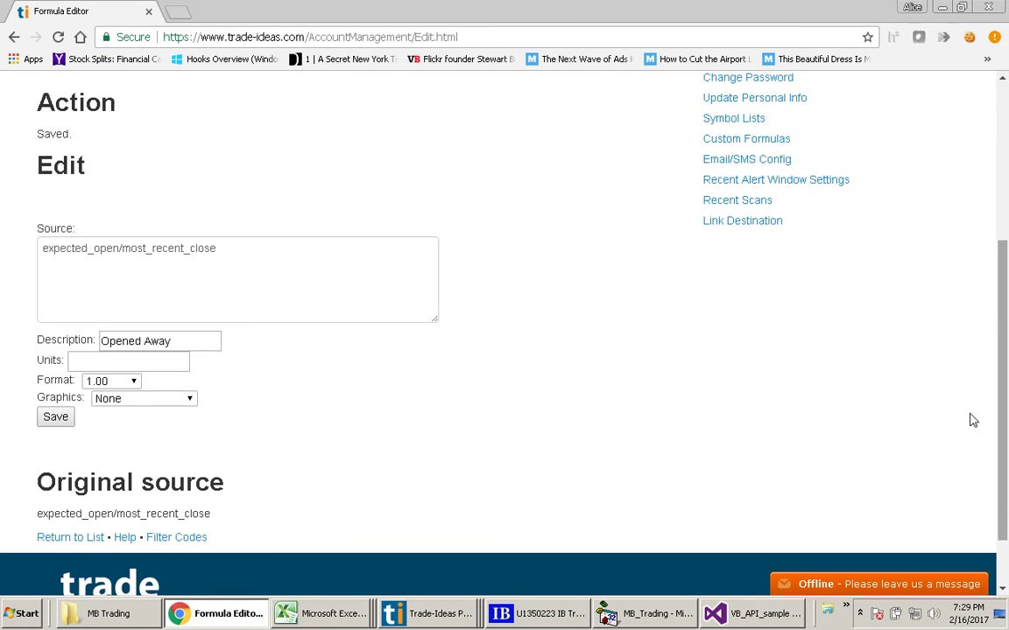
Step: Return to the formula list and scroll to its bottom, where U93 is the last entry
click(79, 540)
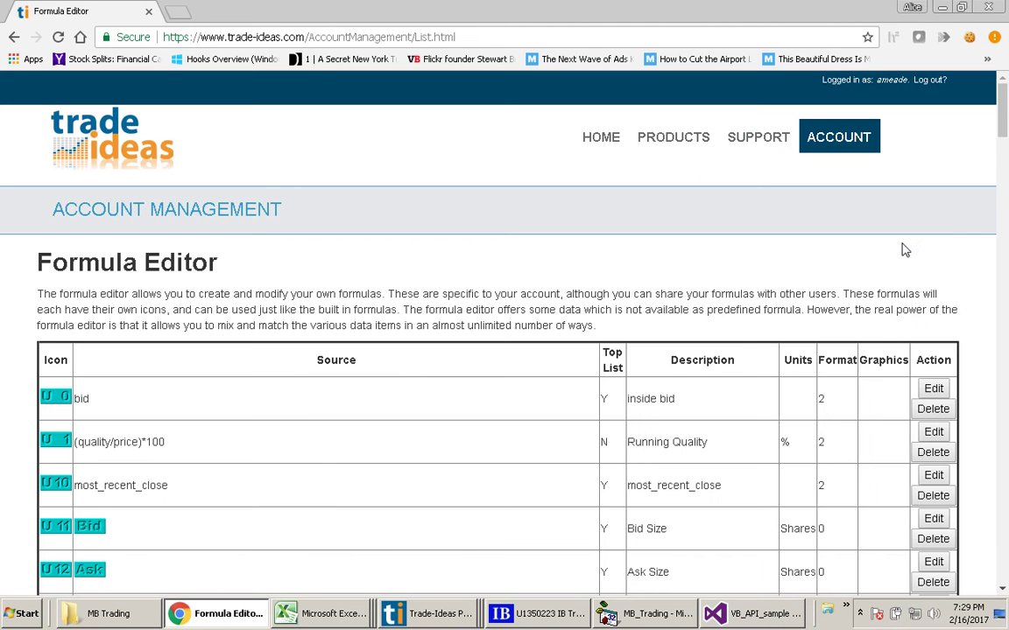
scroll(901, 248, down, 2)
scroll(505, 333, down, 20)
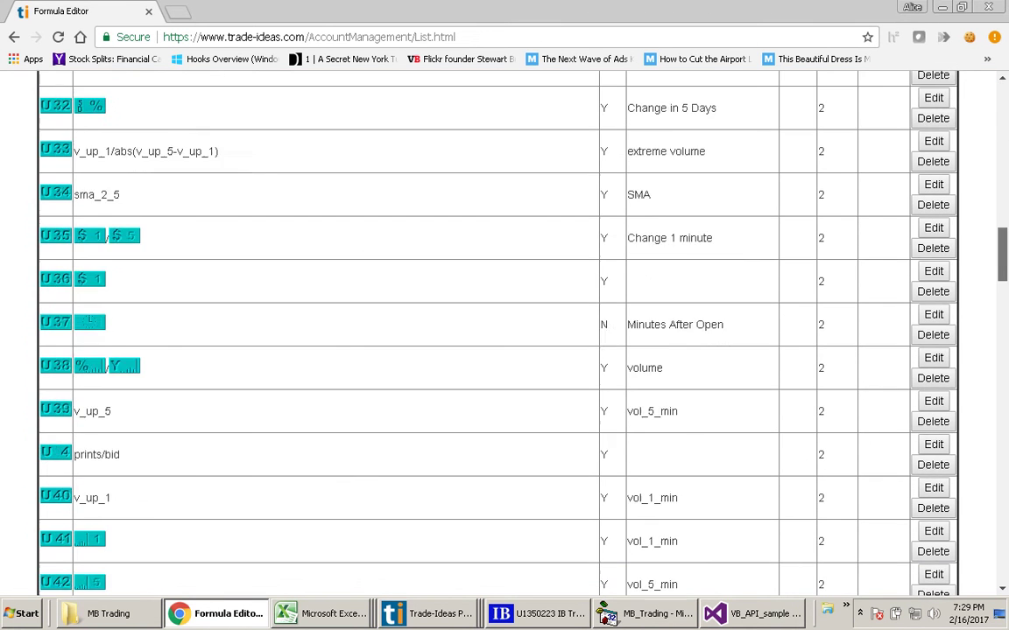
scroll(512, 435, down, 5)
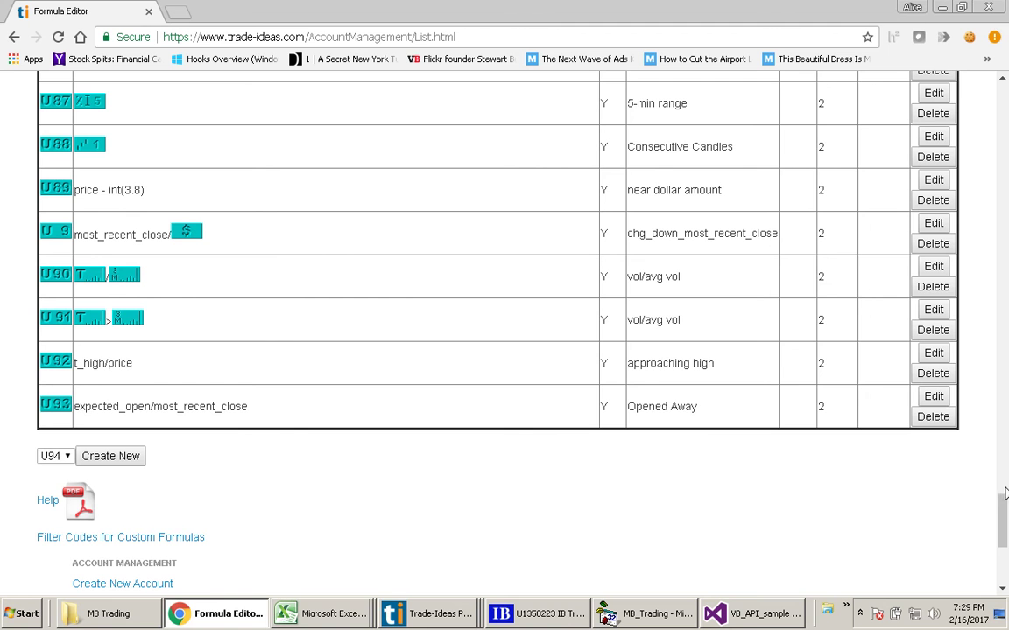
scroll(903, 468, down, 3)
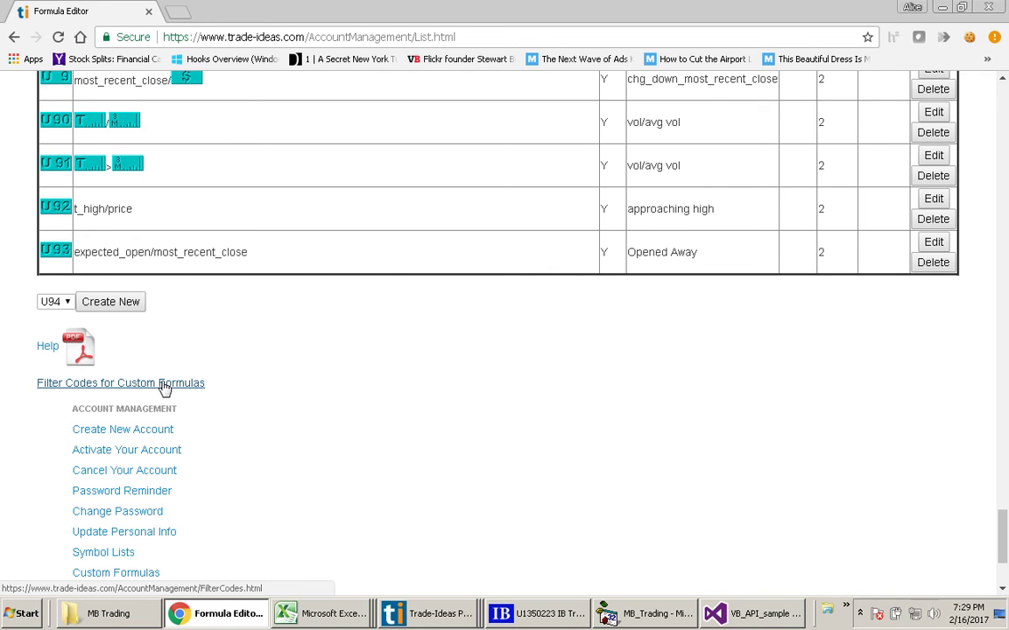
Step: Browse the Filter Codes reference for standard codes such as [Price], [Spread] and [BS]
click(164, 385)
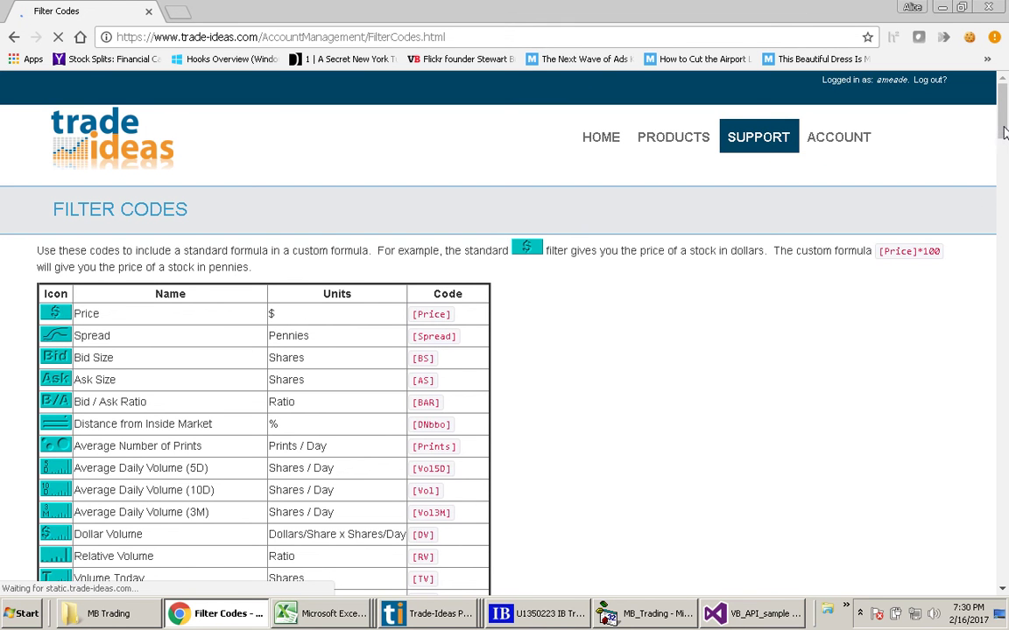
scroll(1004, 131, down, 2)
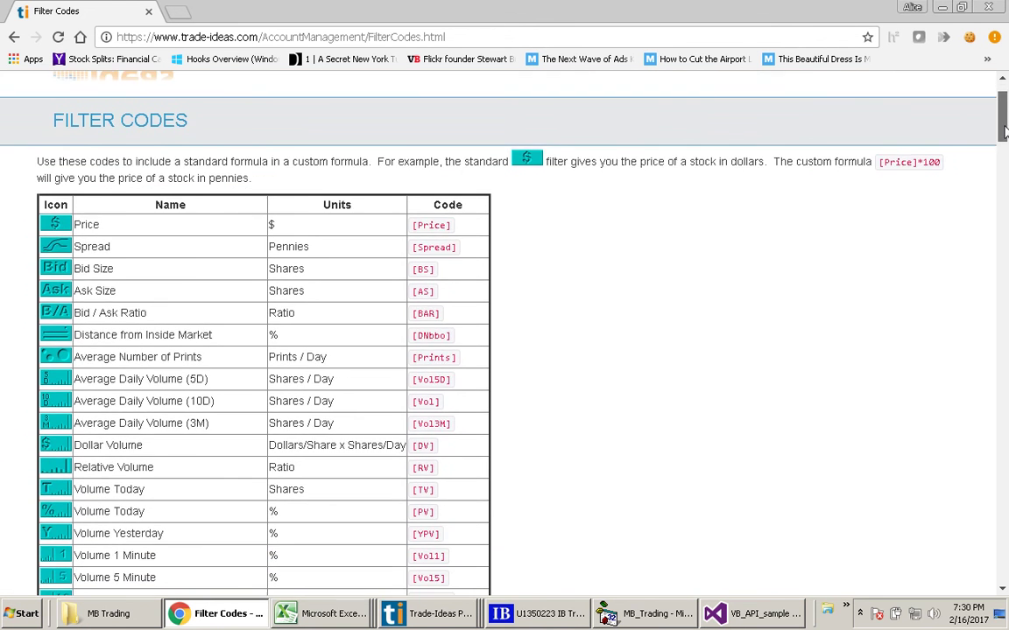
drag(1005, 131, 1005, 348)
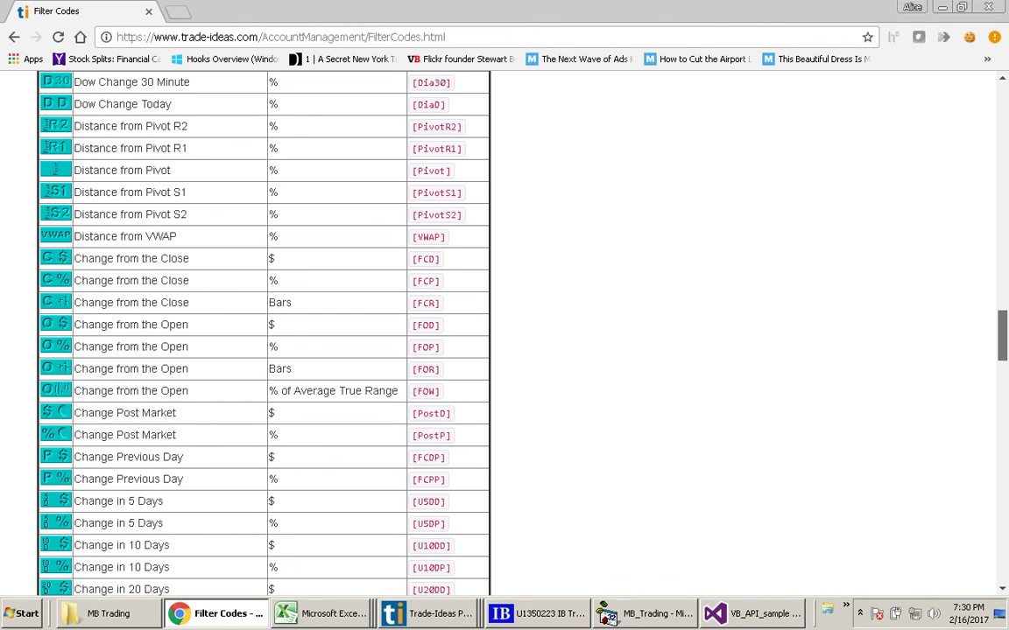
drag(1004, 348, 1004, 100)
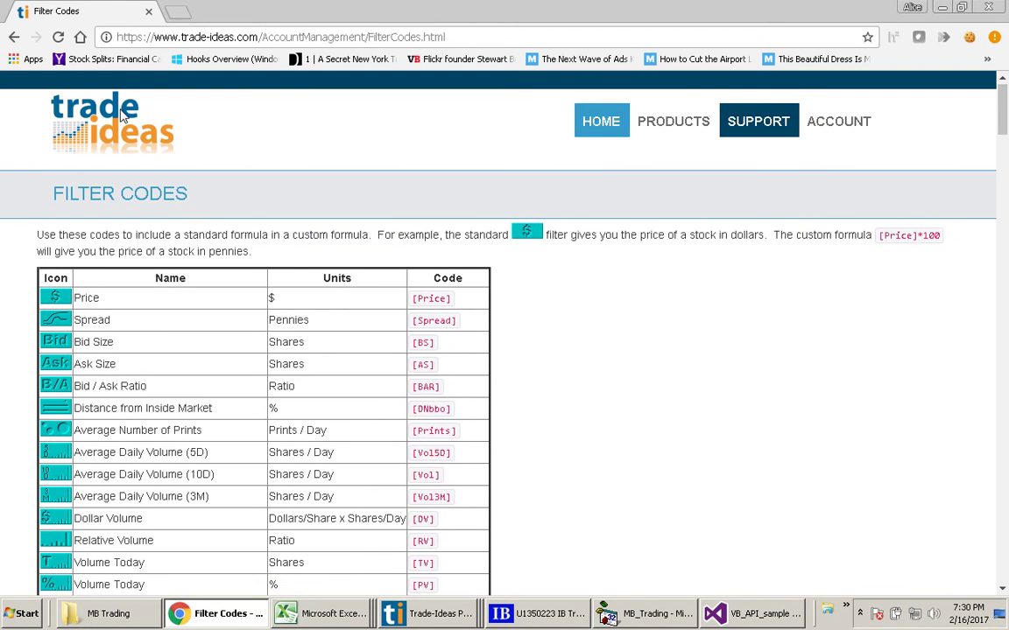
Step: Go back to the formula list and open the Formula Editor Instructions PDF
click(13, 38)
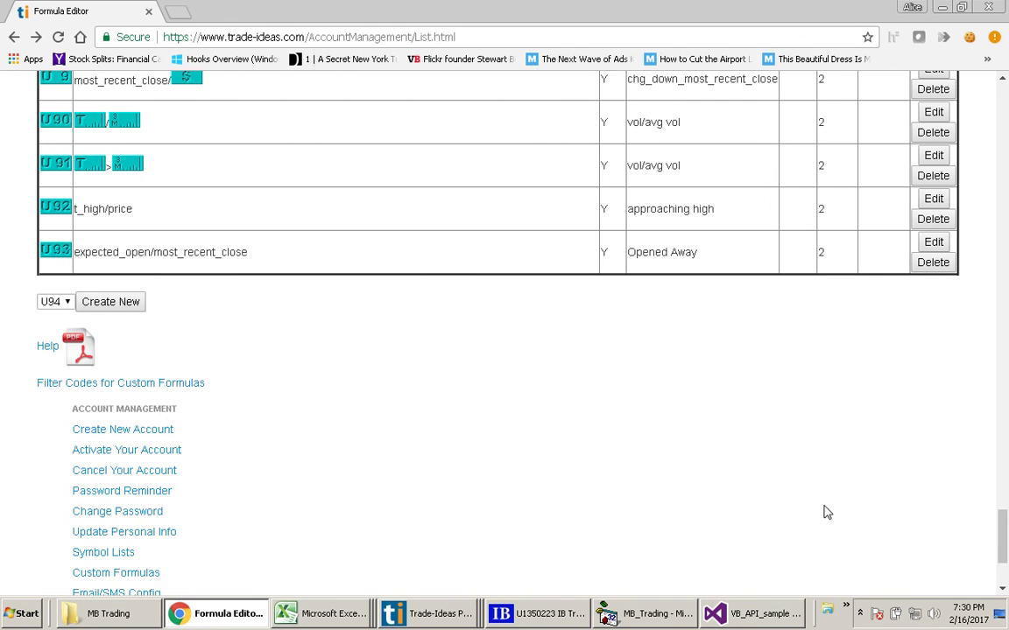
click(53, 347)
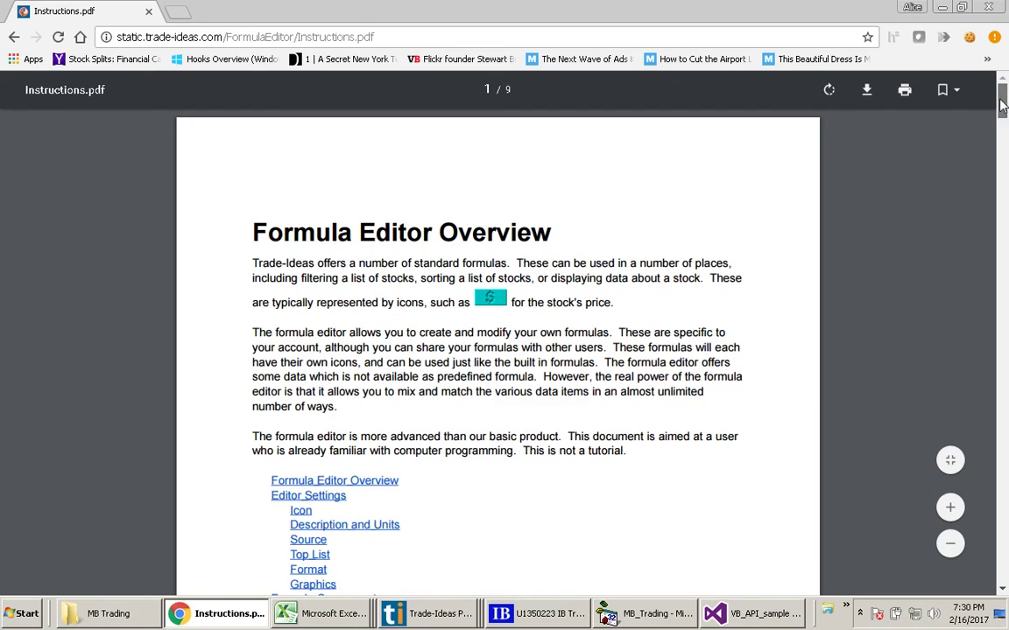
Step: Highlight most_recent_close and expected_open in the PDF's Other Data table
drag(1003, 103, 1005, 341)
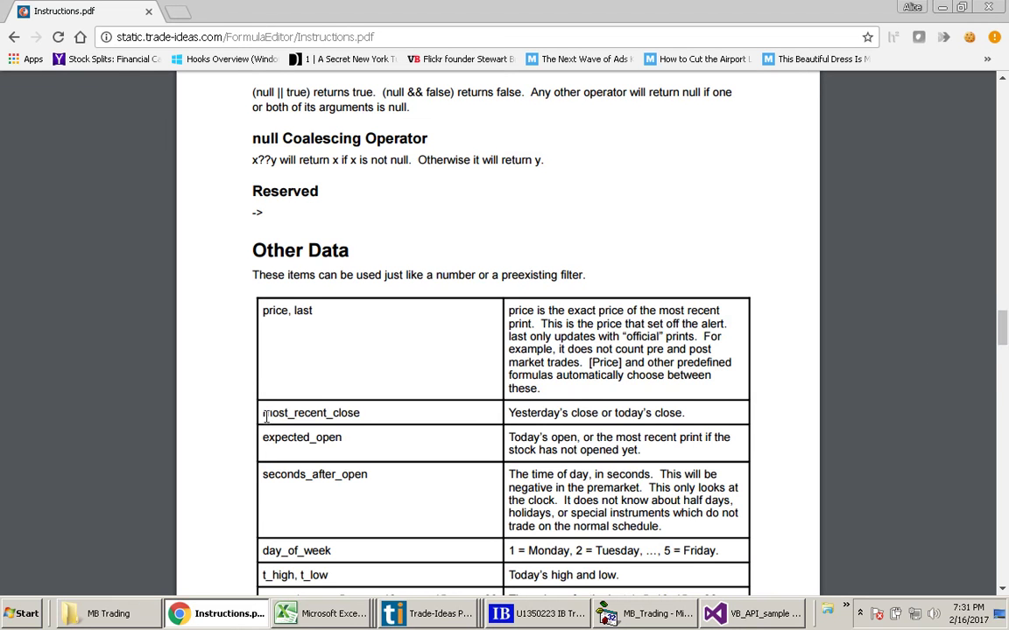
drag(264, 414, 347, 413)
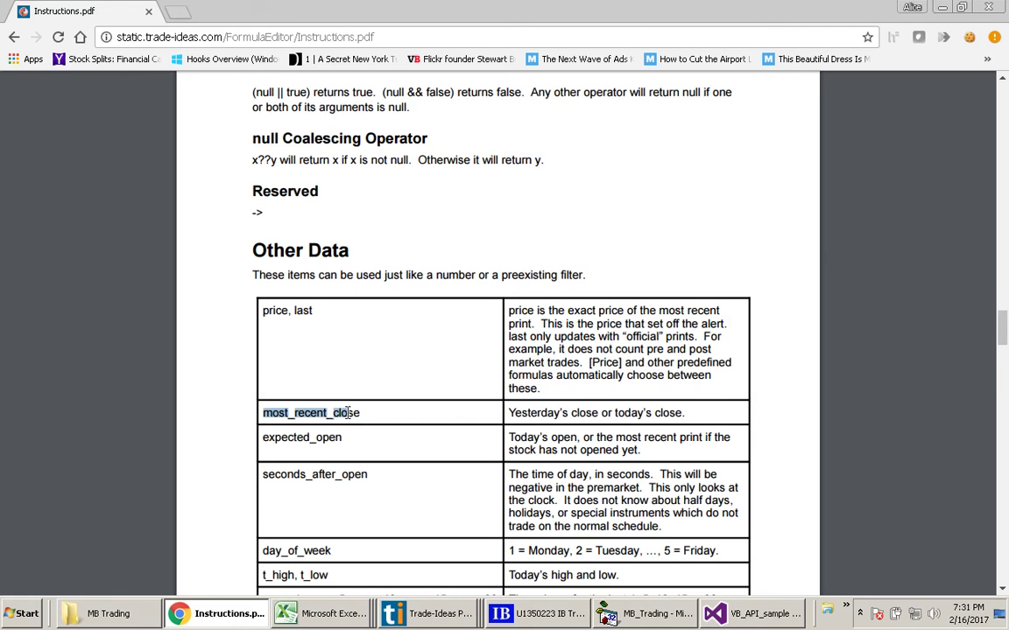
drag(264, 437, 343, 435)
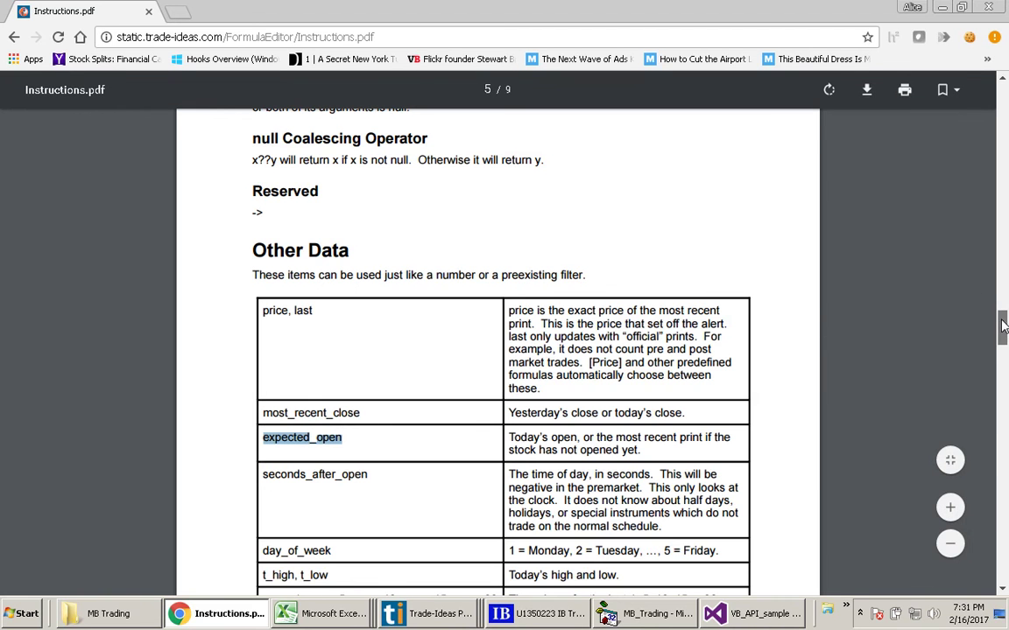
Step: Scroll further through the PDF's variable tables, then return to the custom formula list
drag(1004, 334, 1003, 351)
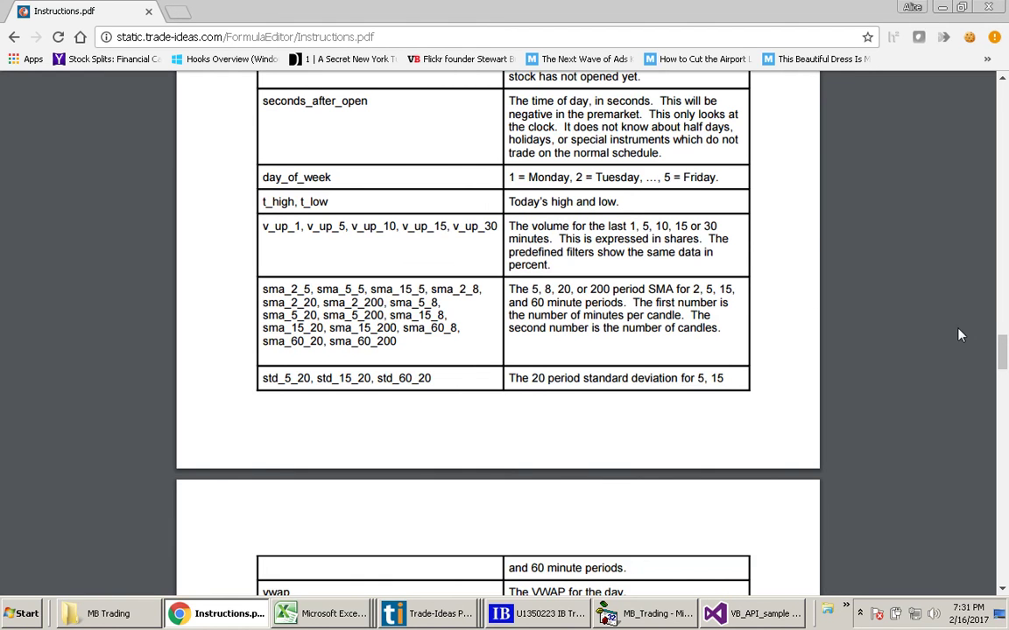
drag(1002, 348, 1001, 380)
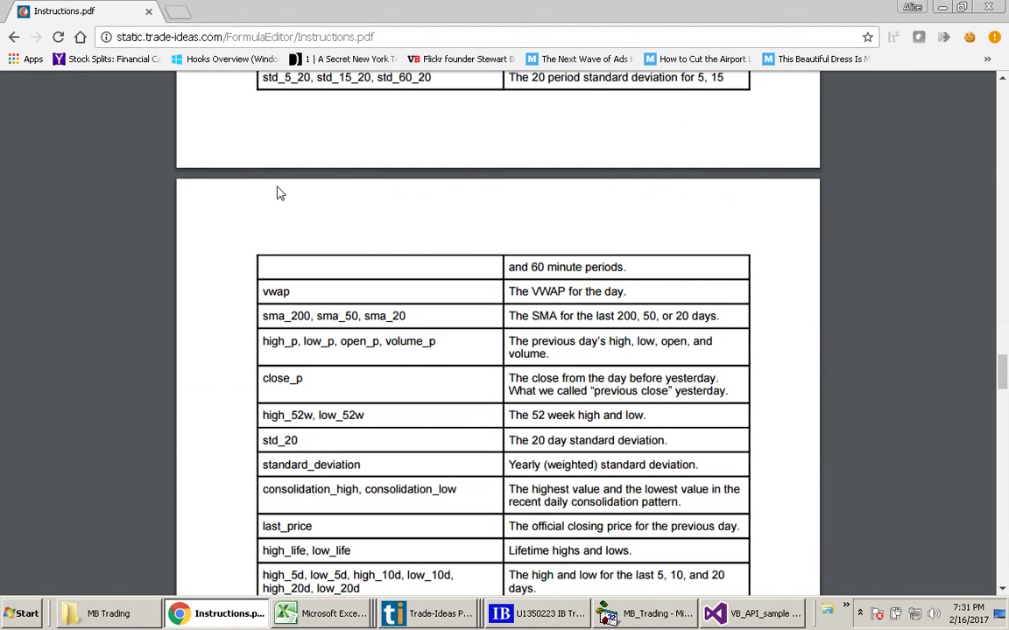
mouse_move(39, 96)
click(14, 37)
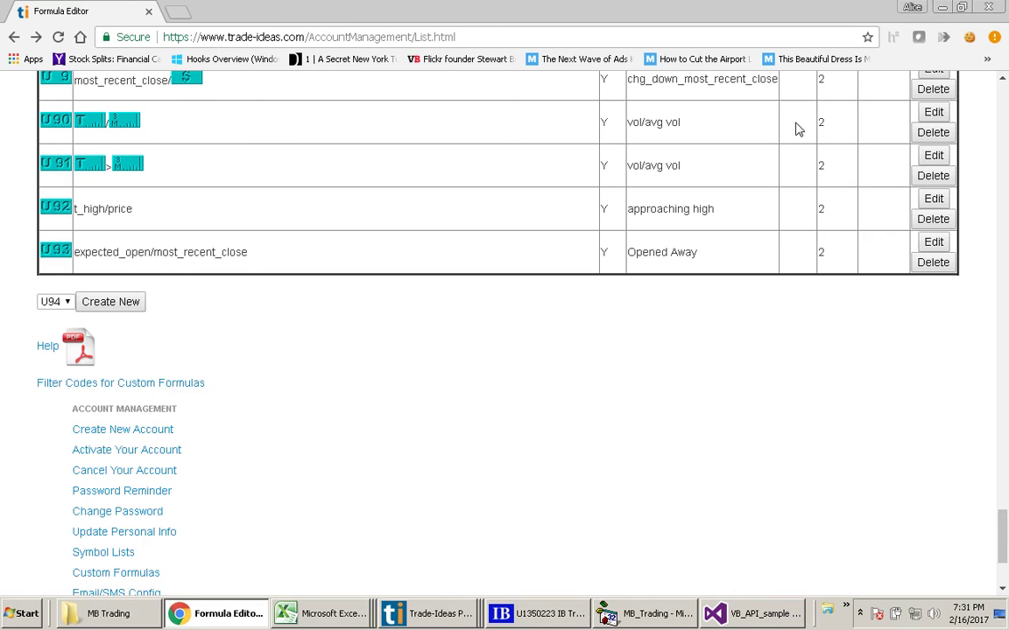
Step: Minimize Chrome to reveal the Trade-Ideas Pro application
click(943, 10)
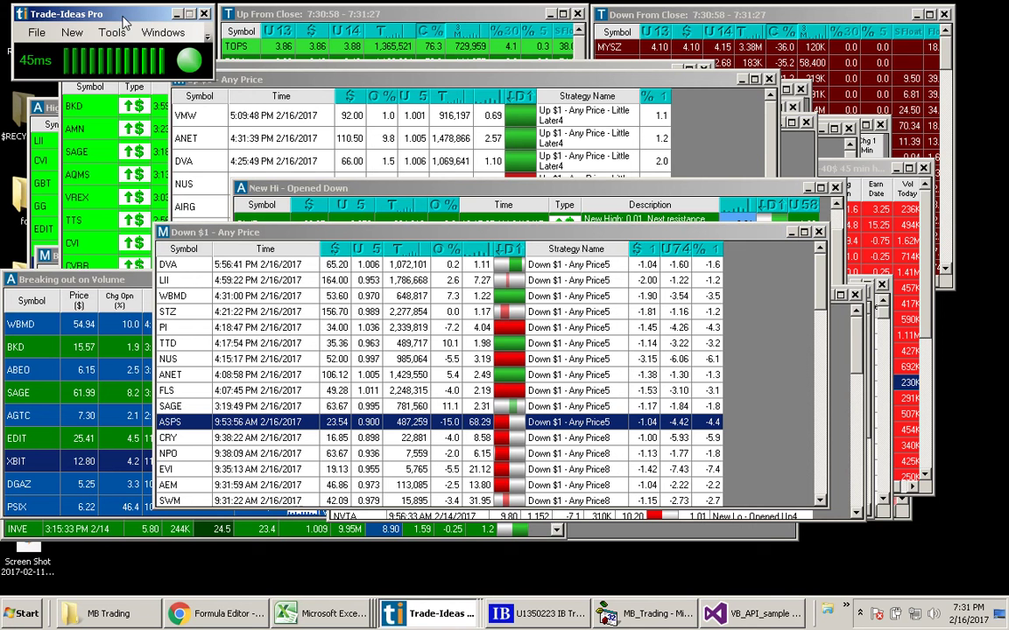
Step: Create a new Alert Window from the New menu, bringing up its Alert Config Window
click(77, 33)
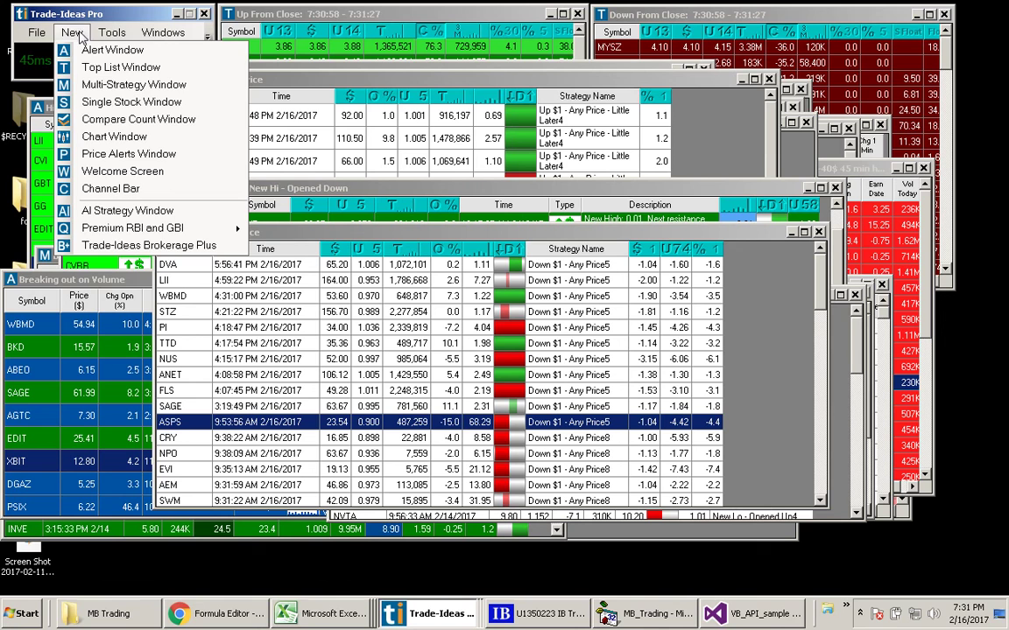
click(77, 33)
click(75, 34)
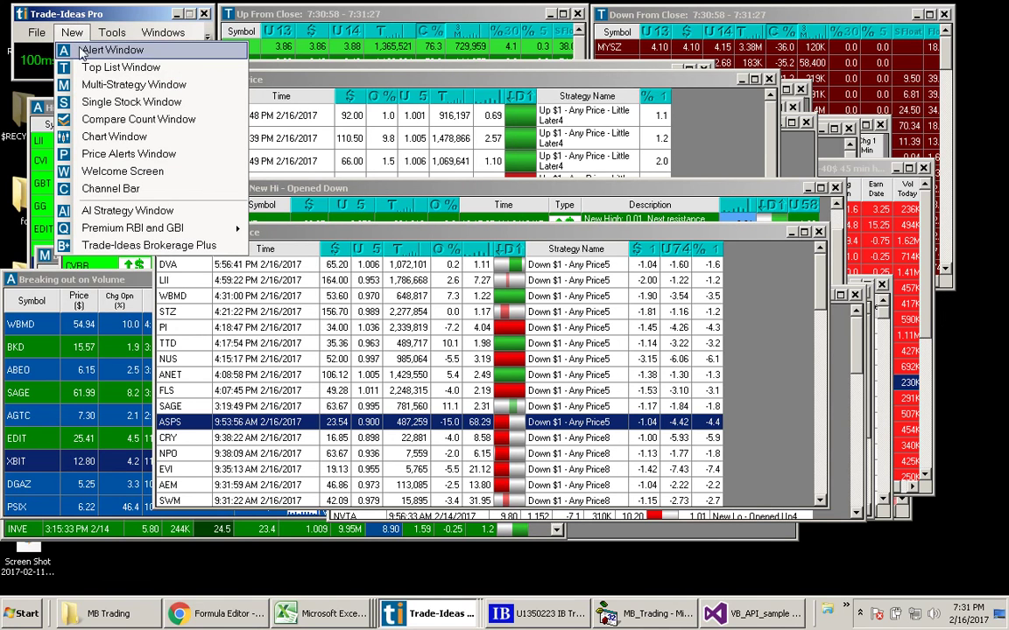
click(85, 50)
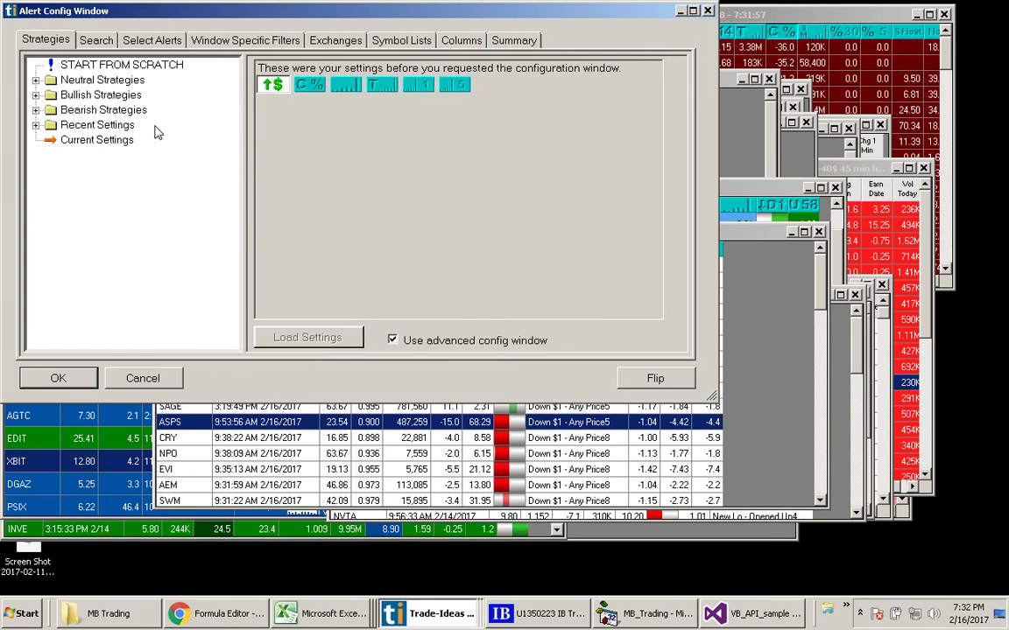
Step: Find the Opened Away (U93) custom formula in the Search list and add it as a filter
click(96, 41)
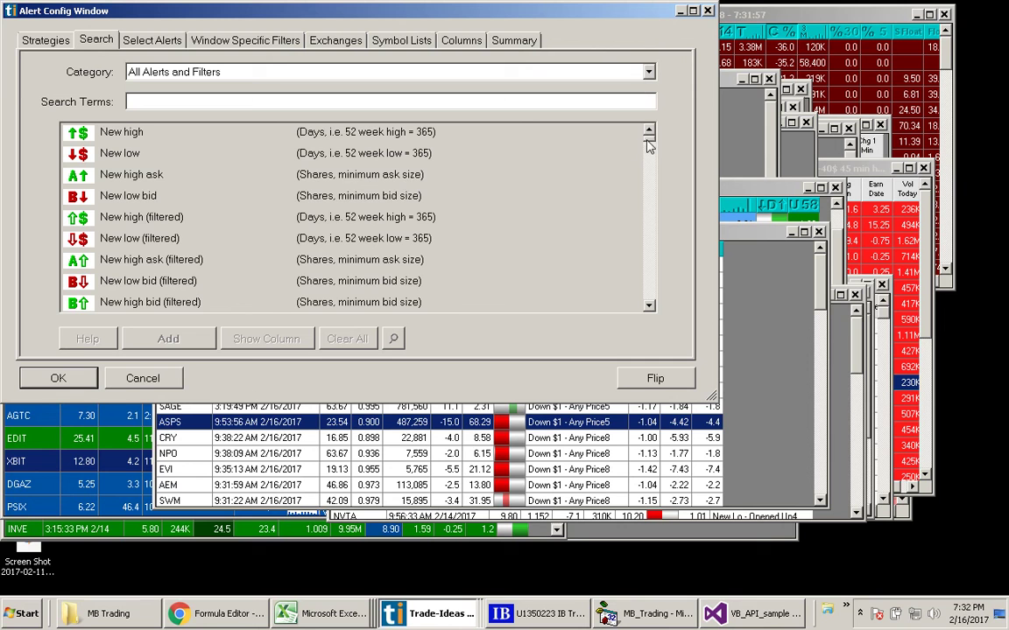
drag(649, 146, 650, 304)
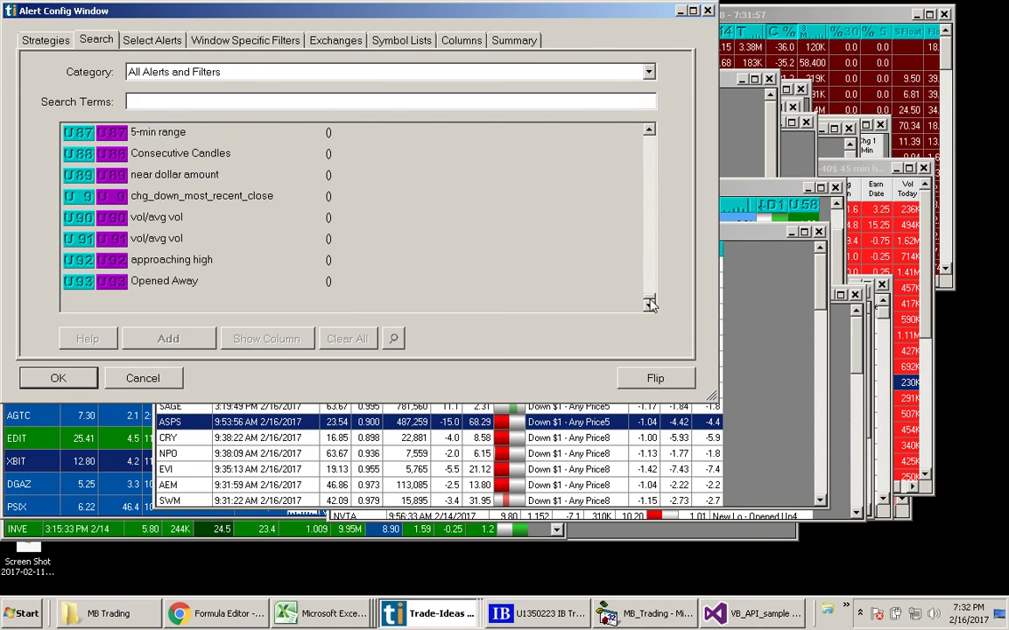
click(153, 284)
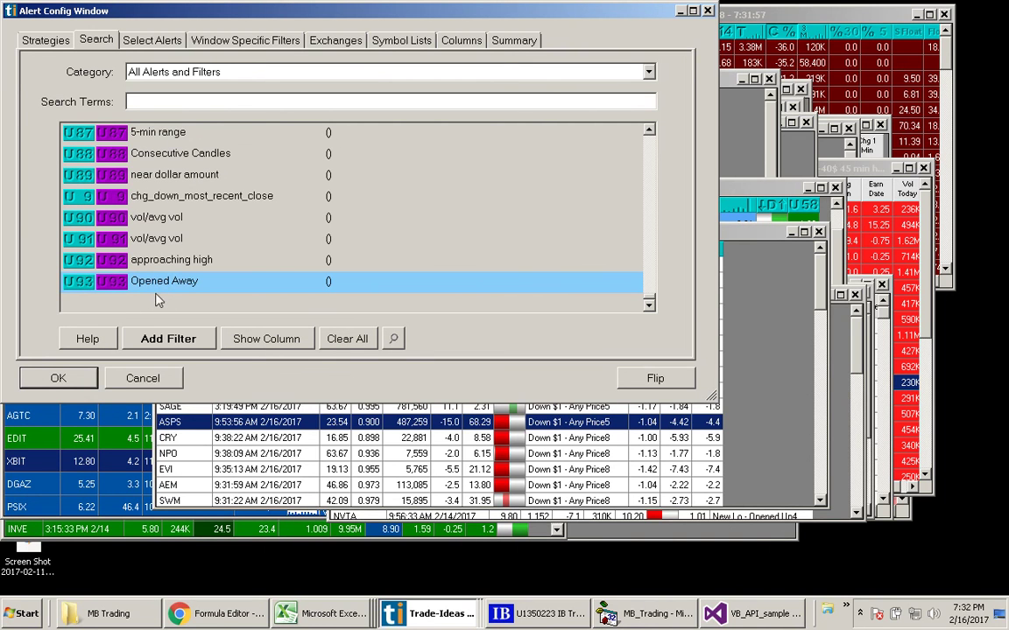
click(184, 345)
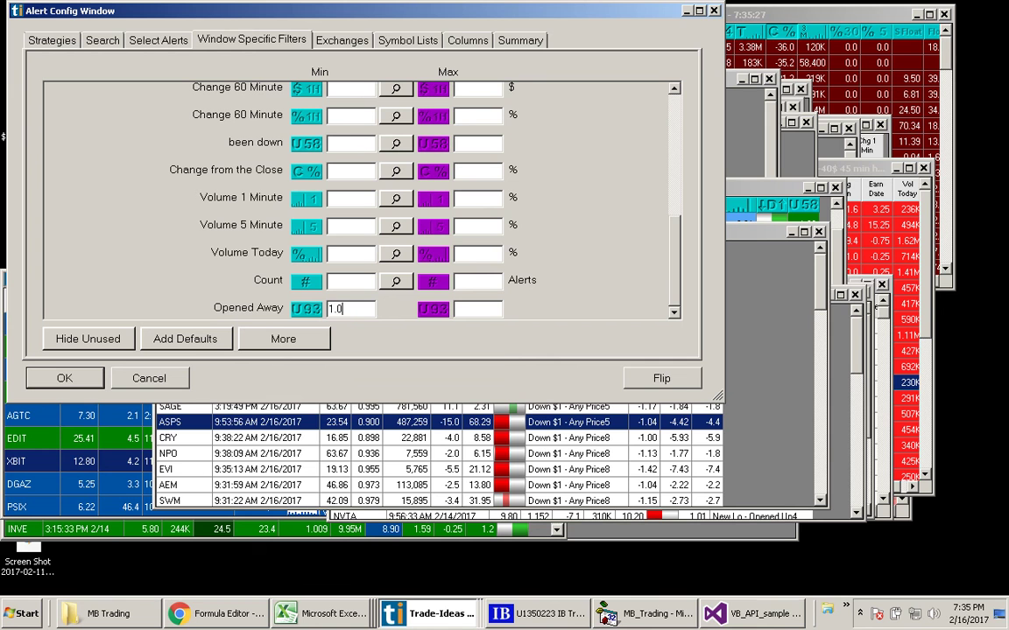
Step: Set the Opened Away filter minimum to 1.05
text(1.05)
click(675, 111)
click(674, 108)
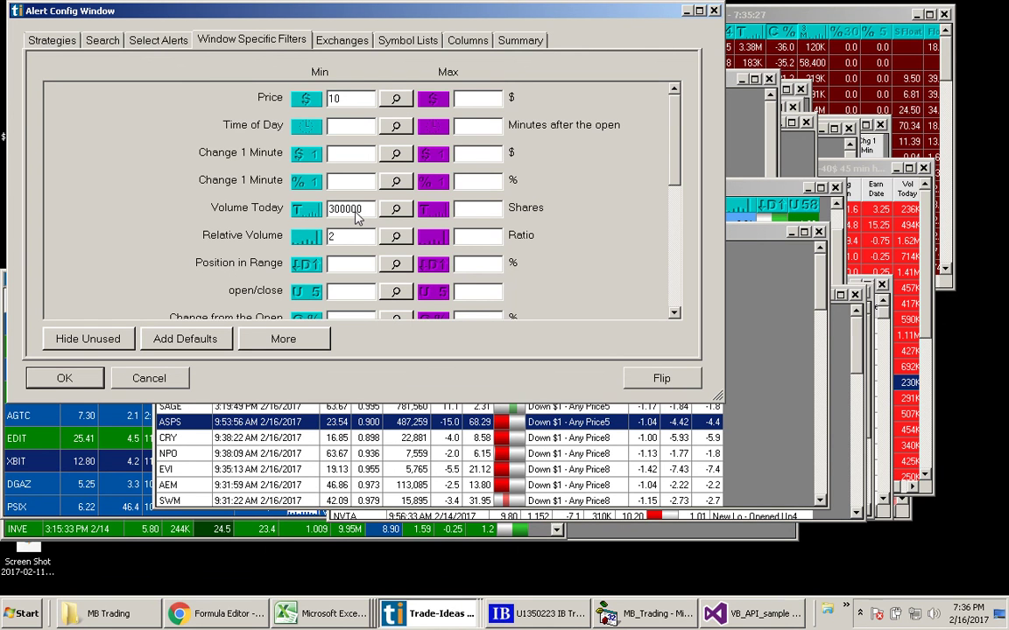
Step: Review the Columns and Summary tabs, then open the 'Opened Up' alert window
click(468, 40)
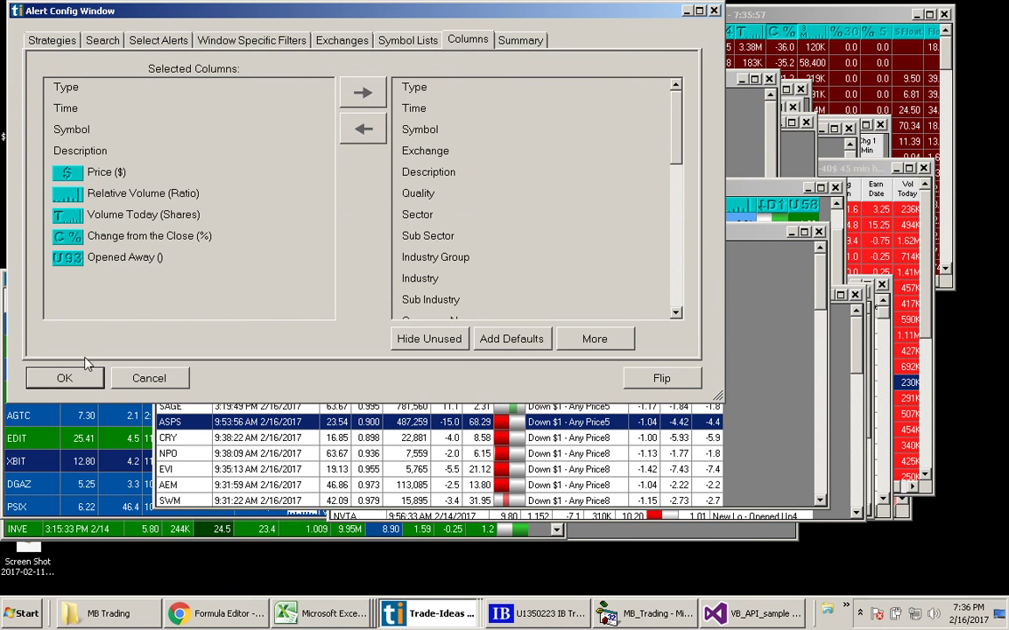
click(517, 40)
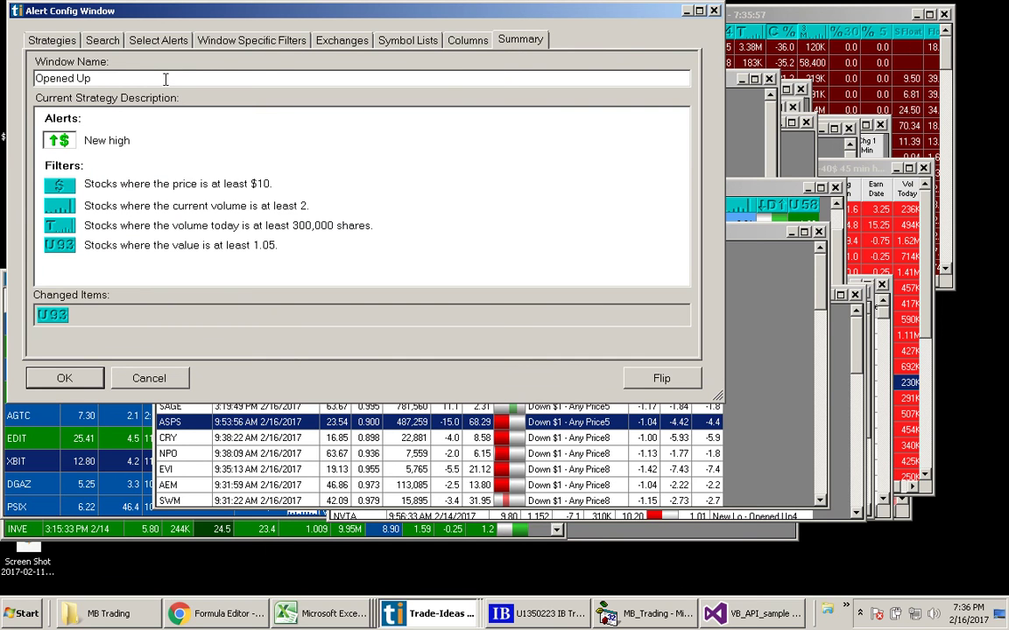
click(62, 339)
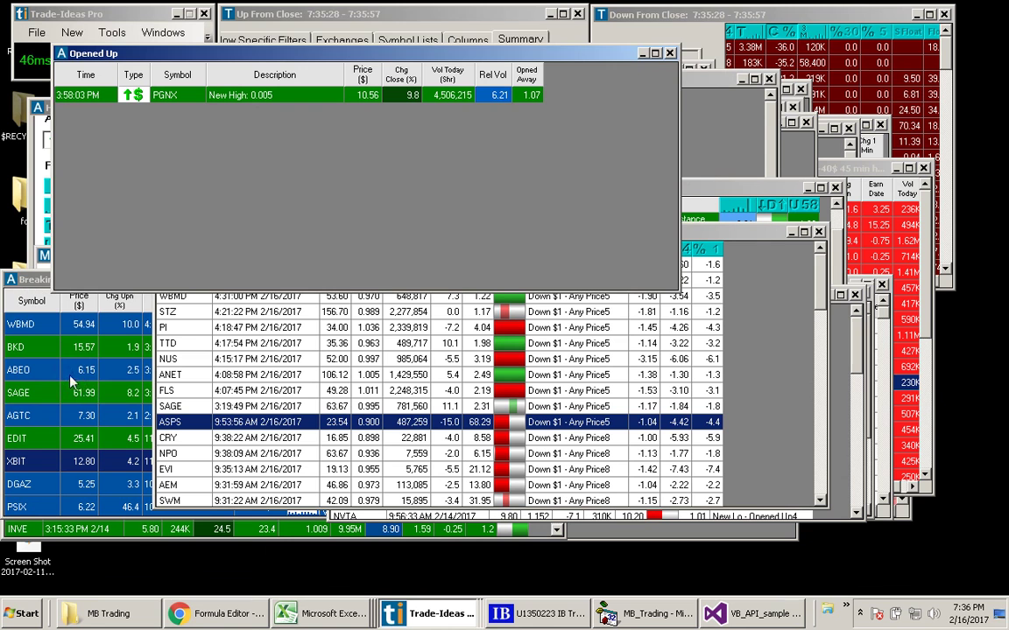
Step: Switch the Opened Up window to show today's alert history
right_click(129, 155)
mouse_move(254, 181)
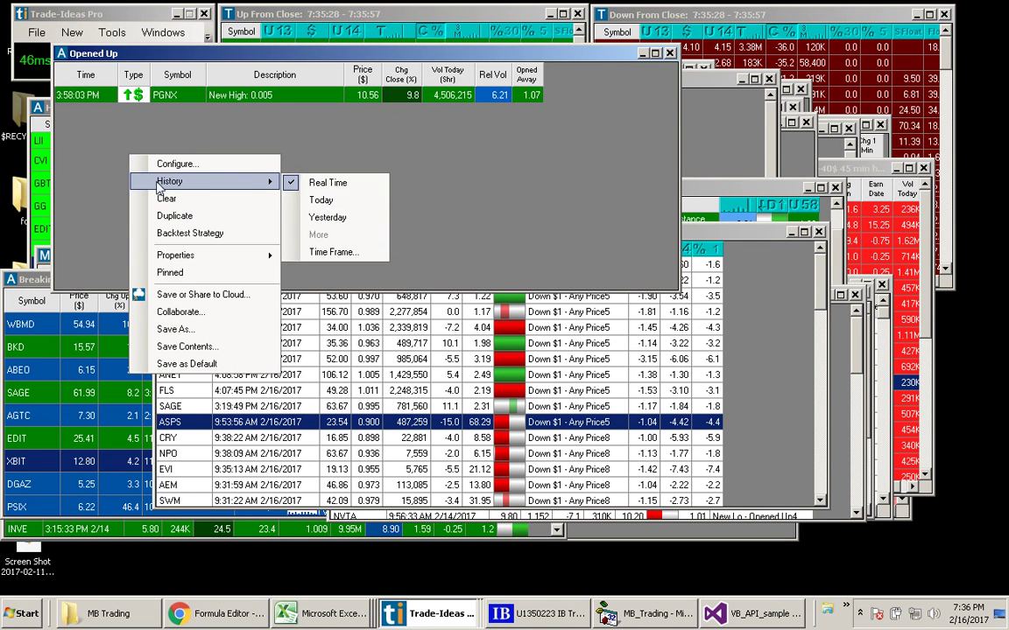
click(336, 199)
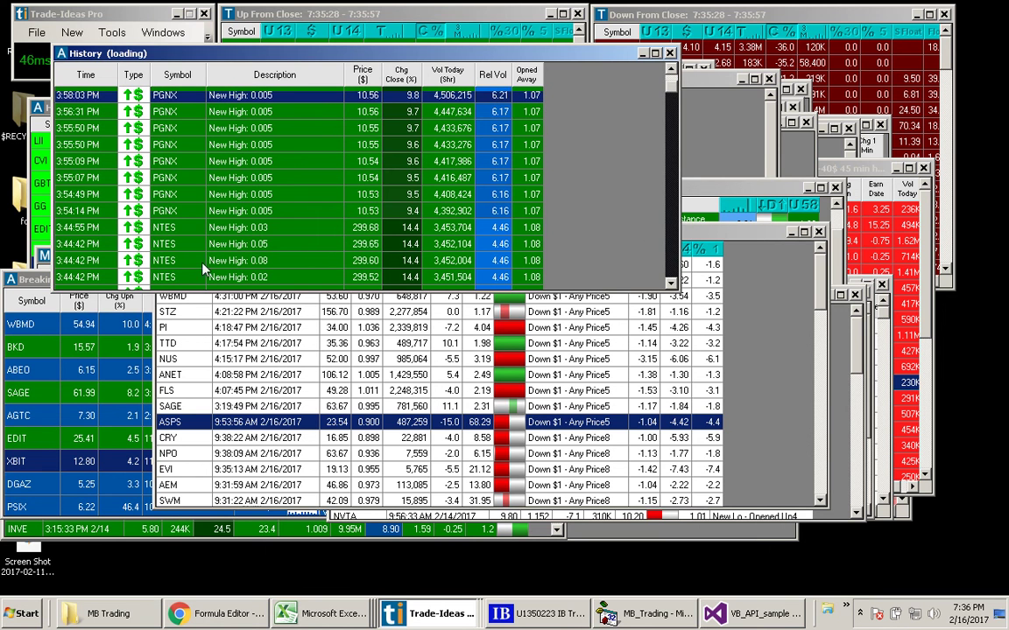
Step: Scroll through the loaded history, selecting the 3:44:32 PM NTES alert row
scroll(162, 245, down, 5)
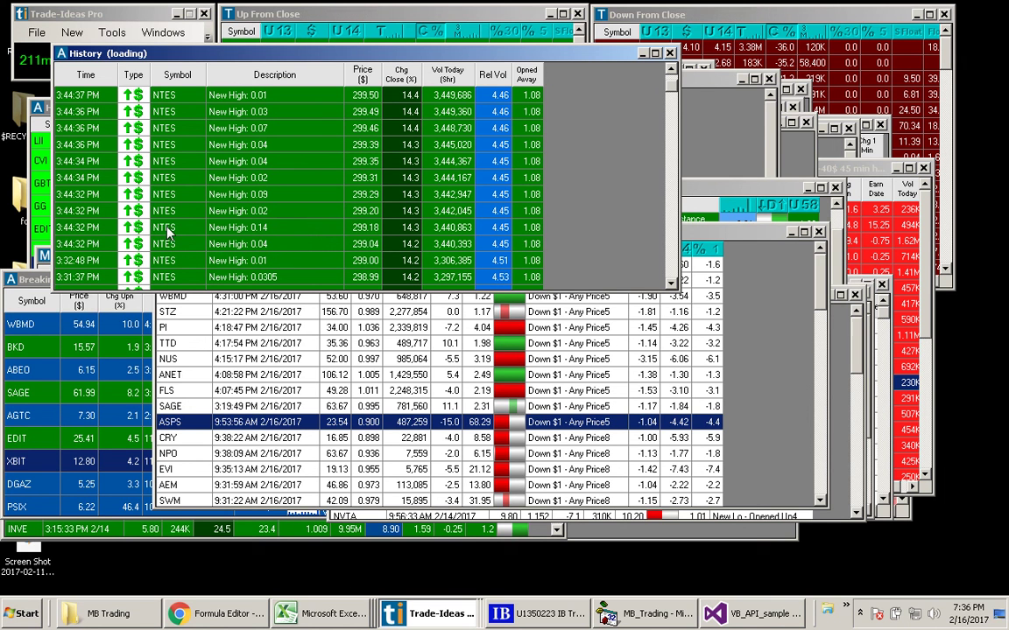
click(166, 229)
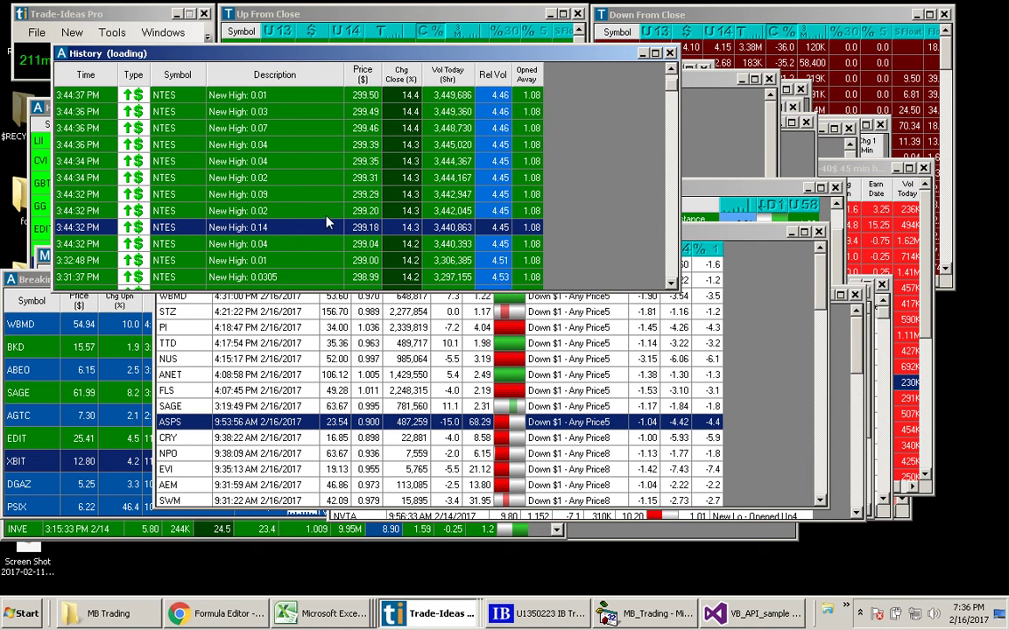
scroll(601, 245, down, 4)
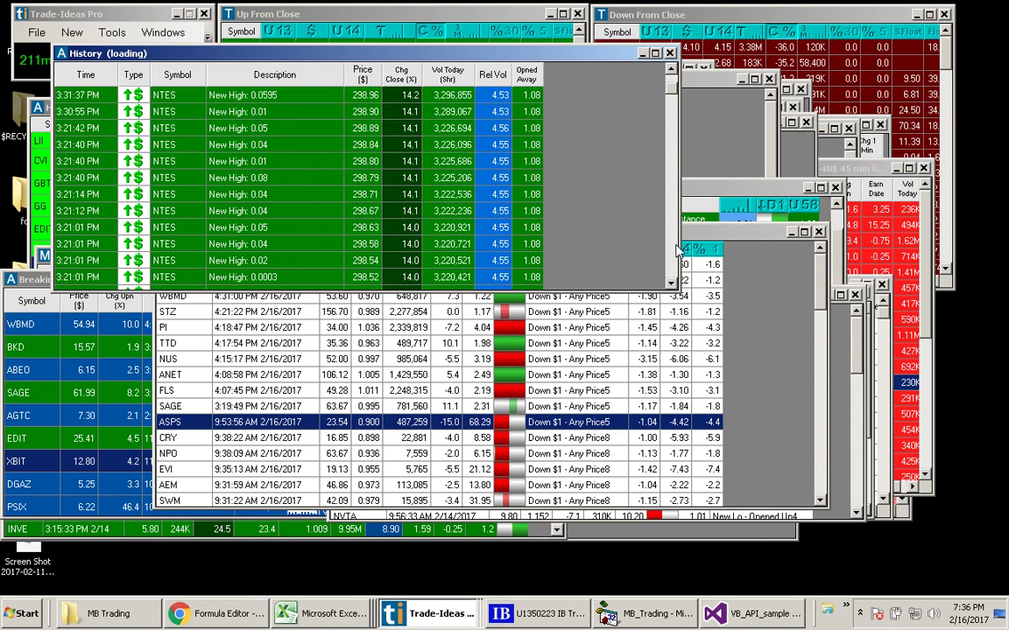
scroll(267, 218, down, 5)
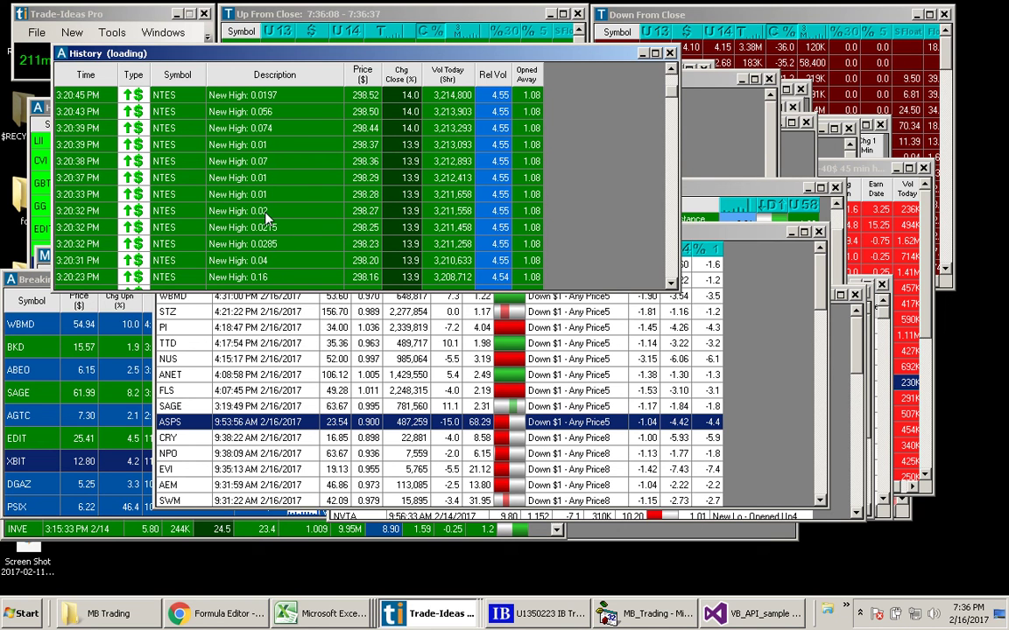